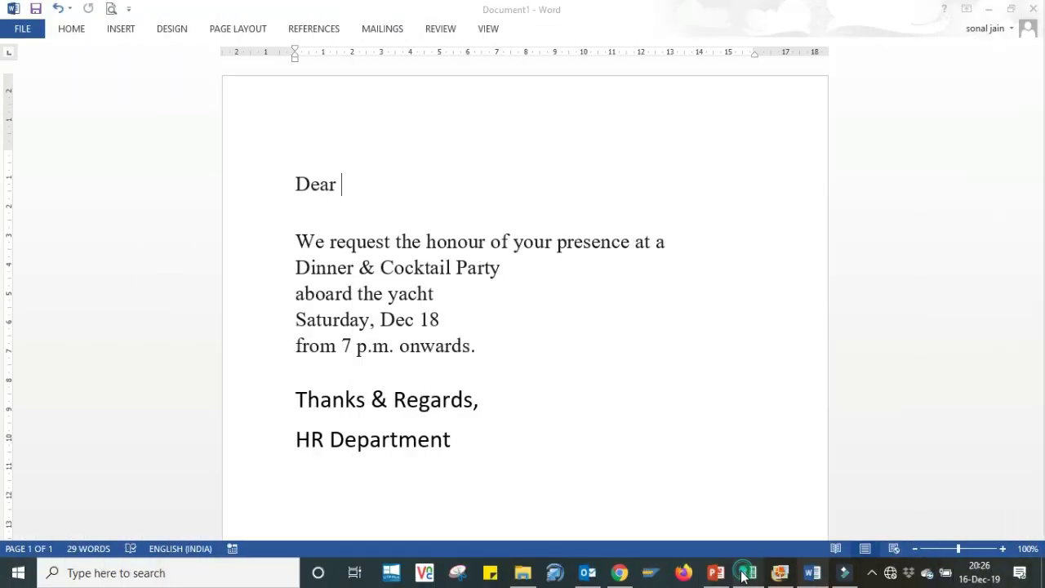
Switch from the Word letter to the Excel workbook of names and email addresses
{"action": "left_click", "coordinate": [745, 573]}
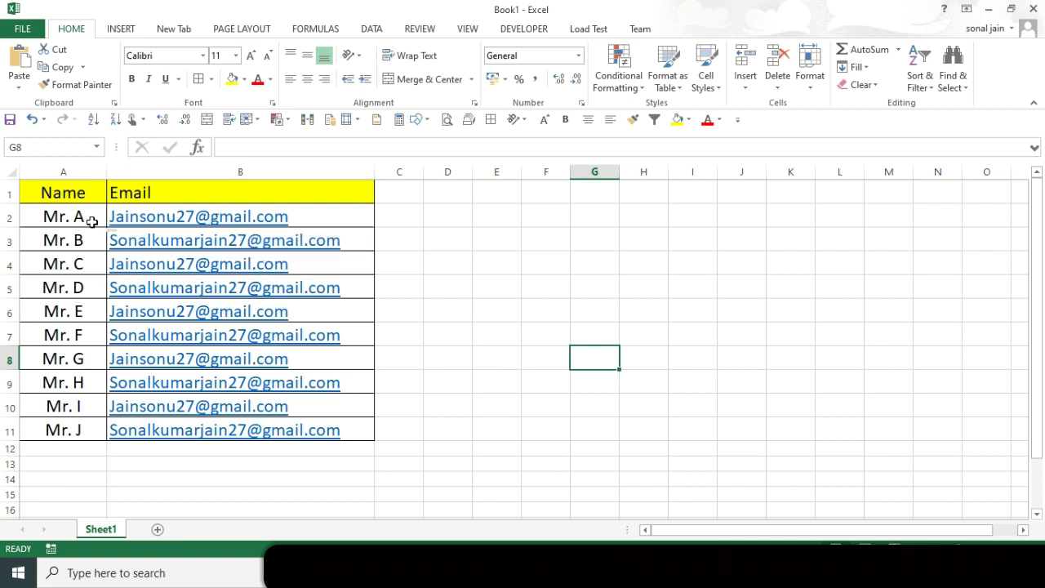
Save the names-and-emails workbook to the Desktop as 'Mail list', then close it
{"action": "left_click", "coordinate": [459, 280]}
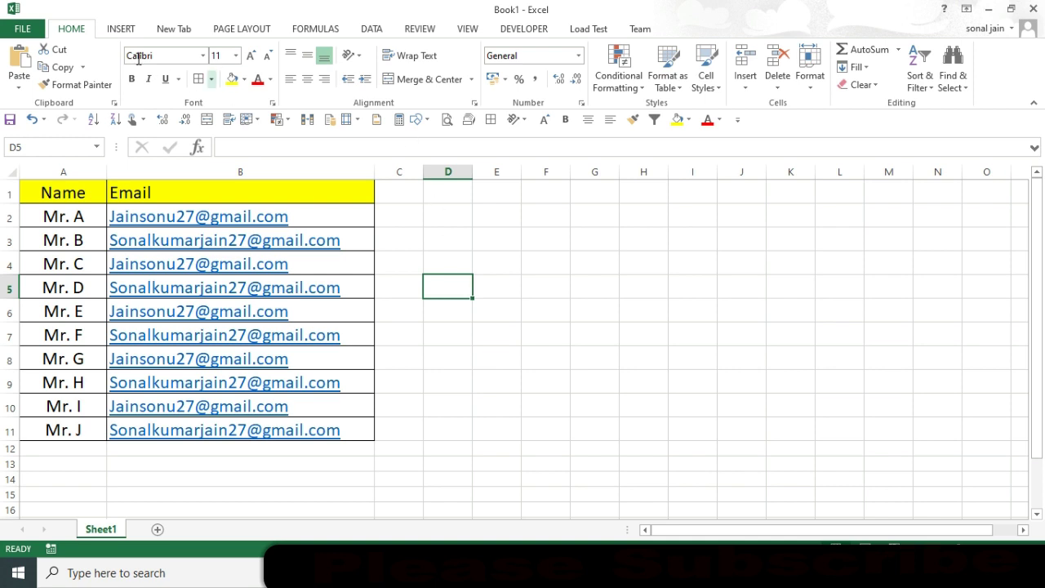
{"action": "left_click", "coordinate": [24, 29]}
{"action": "left_click", "coordinate": [32, 182]}
{"action": "left_click", "coordinate": [178, 213]}
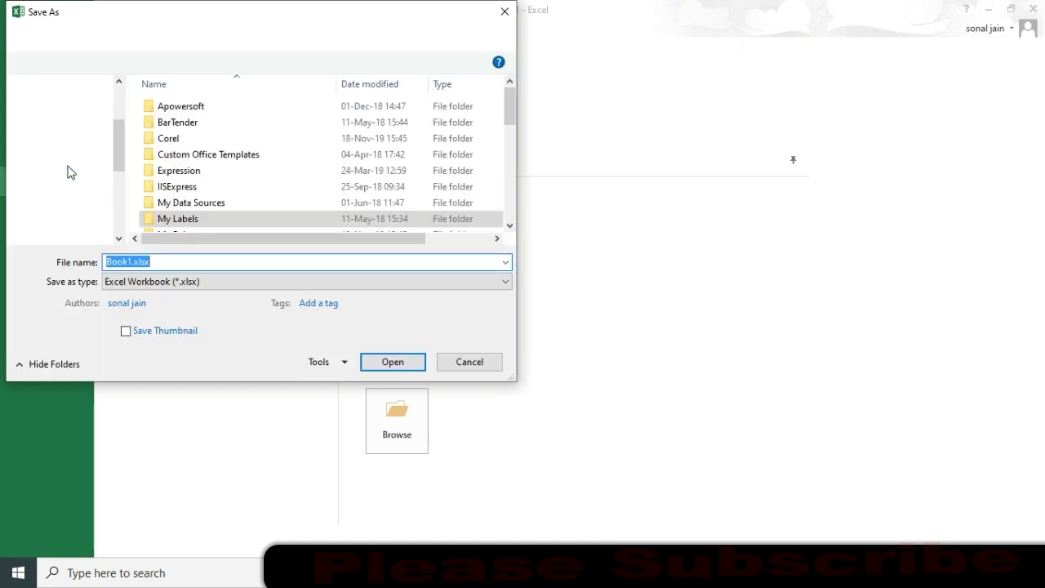
{"action": "left_click", "coordinate": [71, 127]}
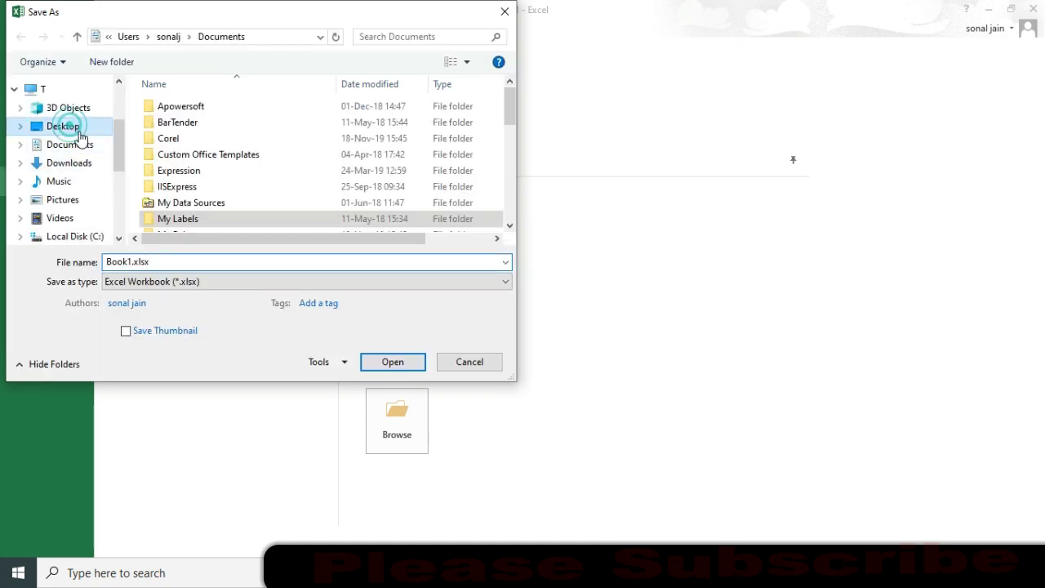
{"action": "left_click", "coordinate": [152, 262]}
{"action": "type", "text": "M"}
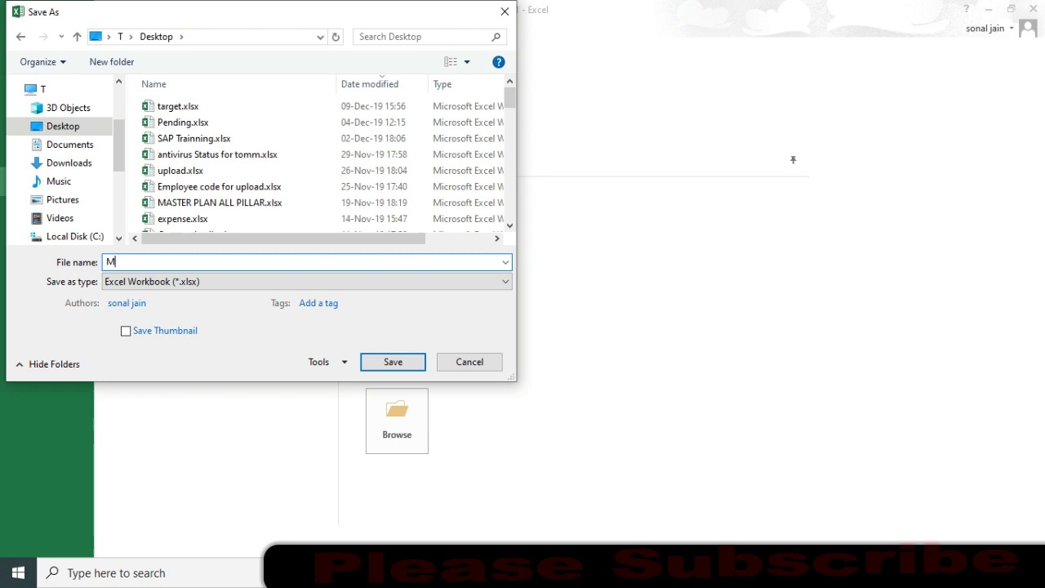
{"action": "type", "text": "ail list"}
{"action": "left_click", "coordinate": [394, 362]}
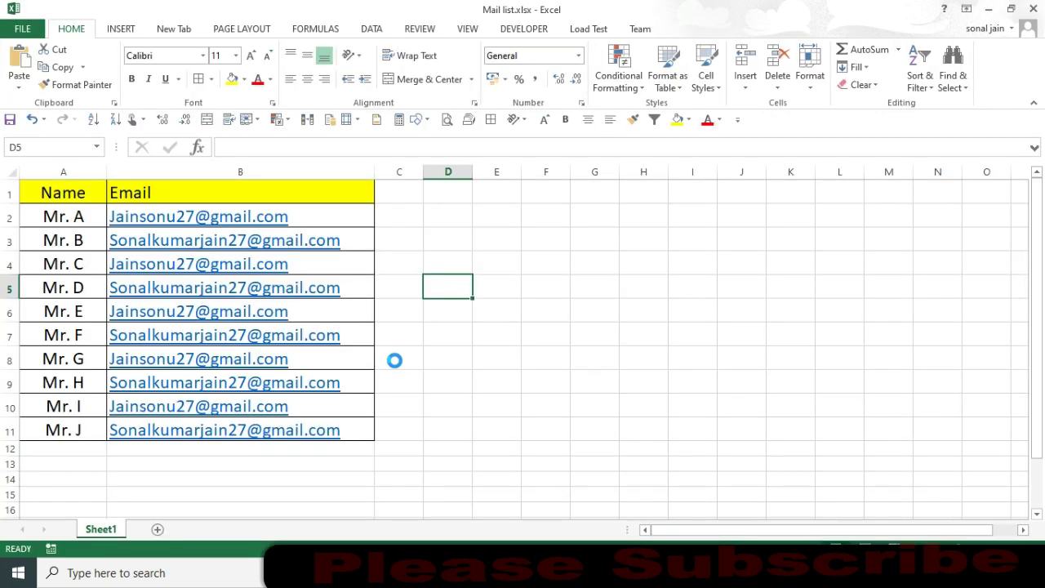
{"action": "left_click", "coordinate": [1033, 8]}
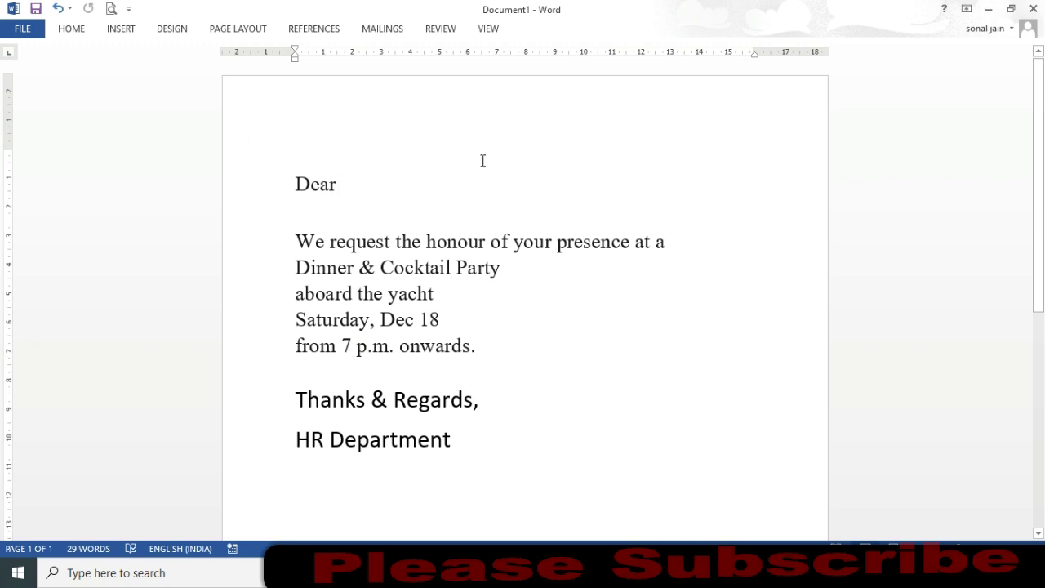
Bring up the Start Mail Merge document types on the Mailings tab
{"action": "left_click", "coordinate": [121, 28]}
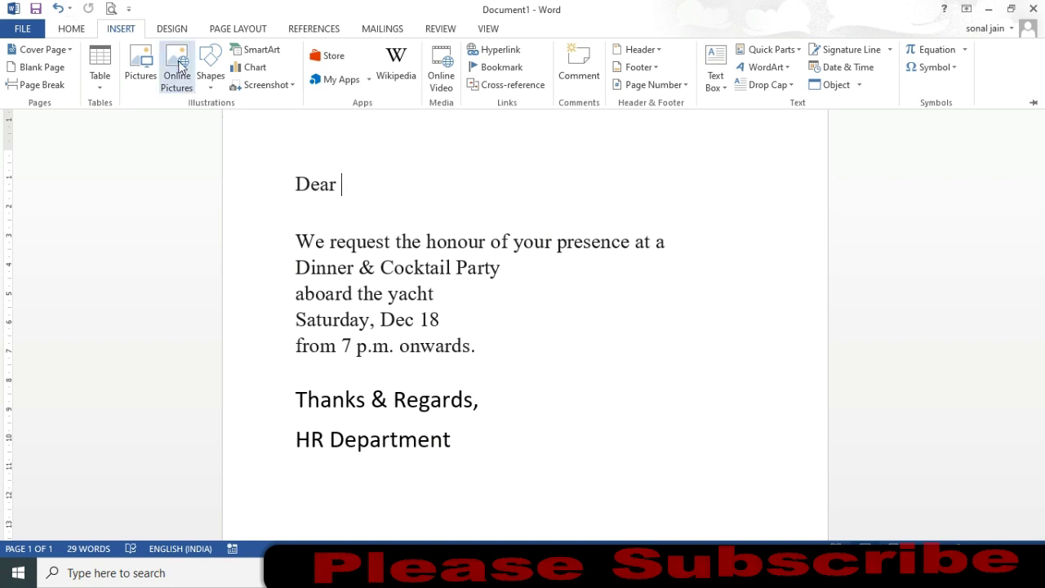
{"action": "left_click", "coordinate": [375, 31]}
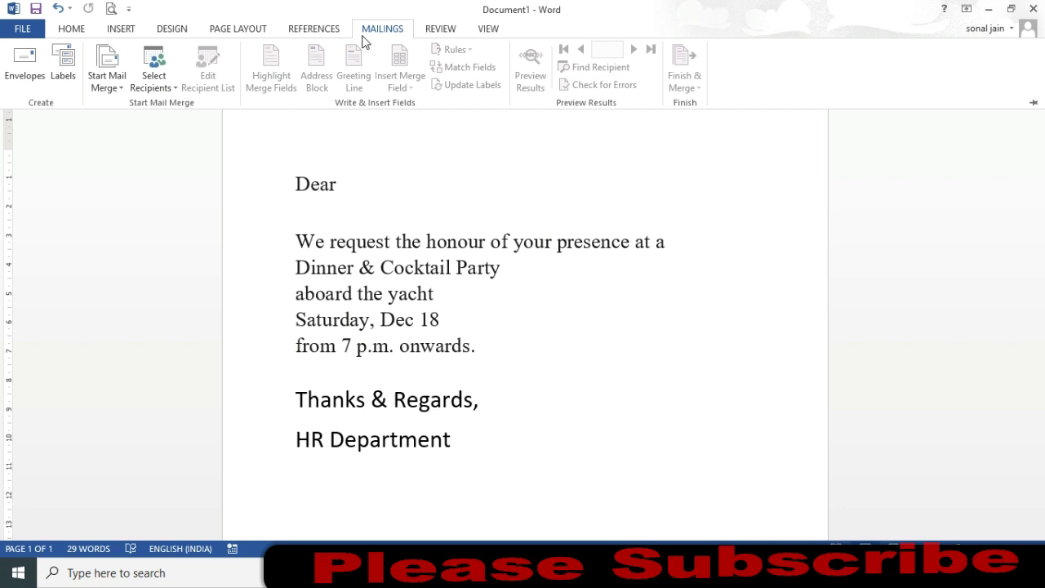
{"action": "left_click", "coordinate": [121, 89]}
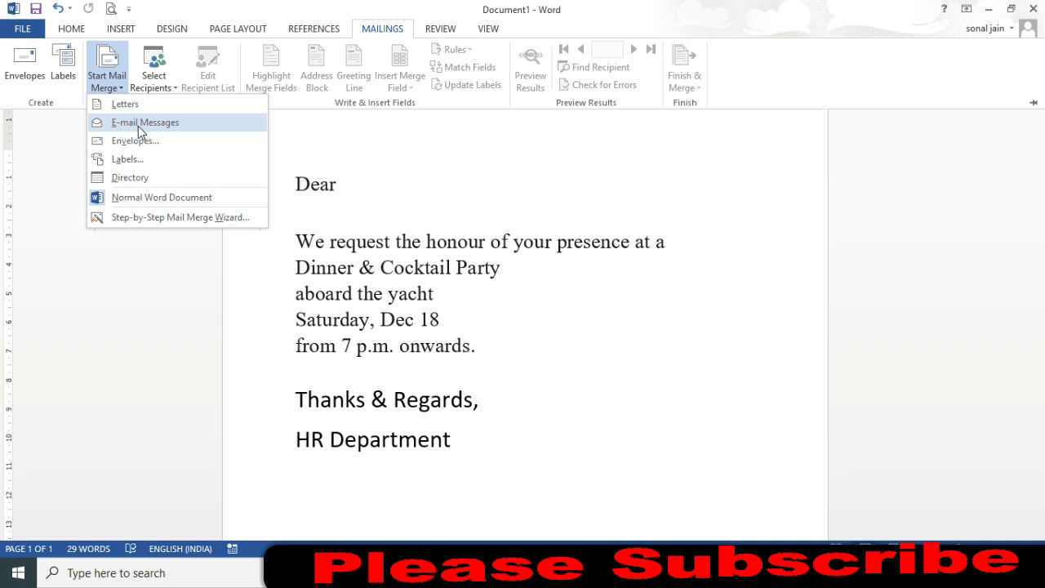
Start an E-mail Messages merge with Desktop's Mail list.xlsx as the recipient list
{"action": "left_click", "coordinate": [113, 278]}
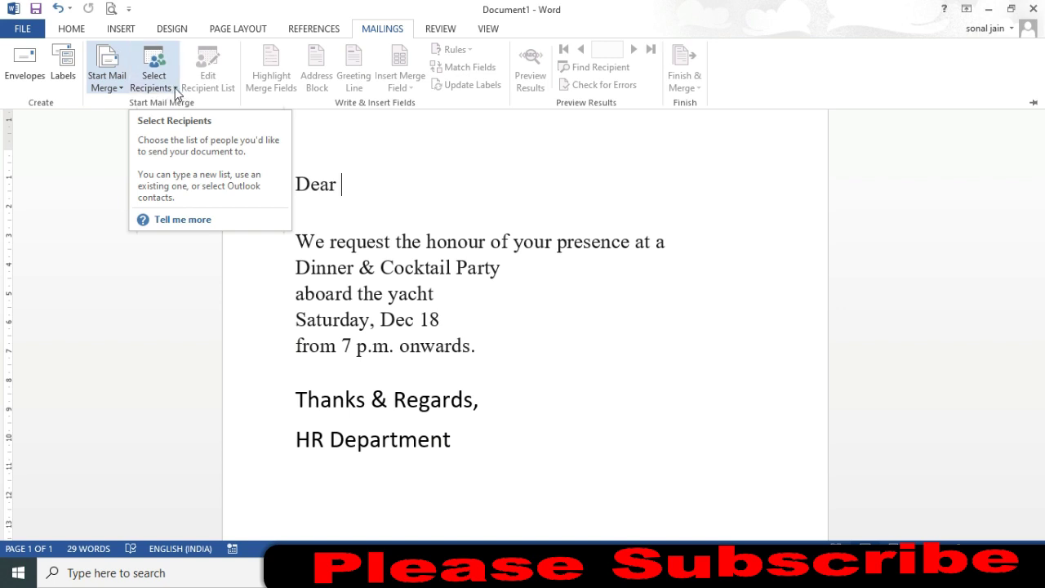
{"action": "left_click", "coordinate": [169, 87]}
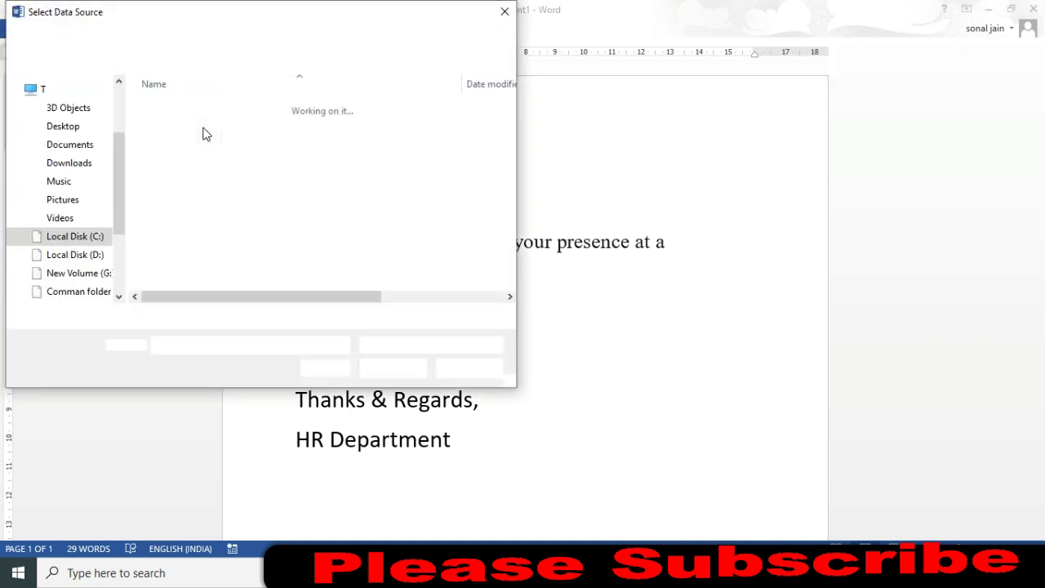
{"action": "left_click", "coordinate": [64, 129]}
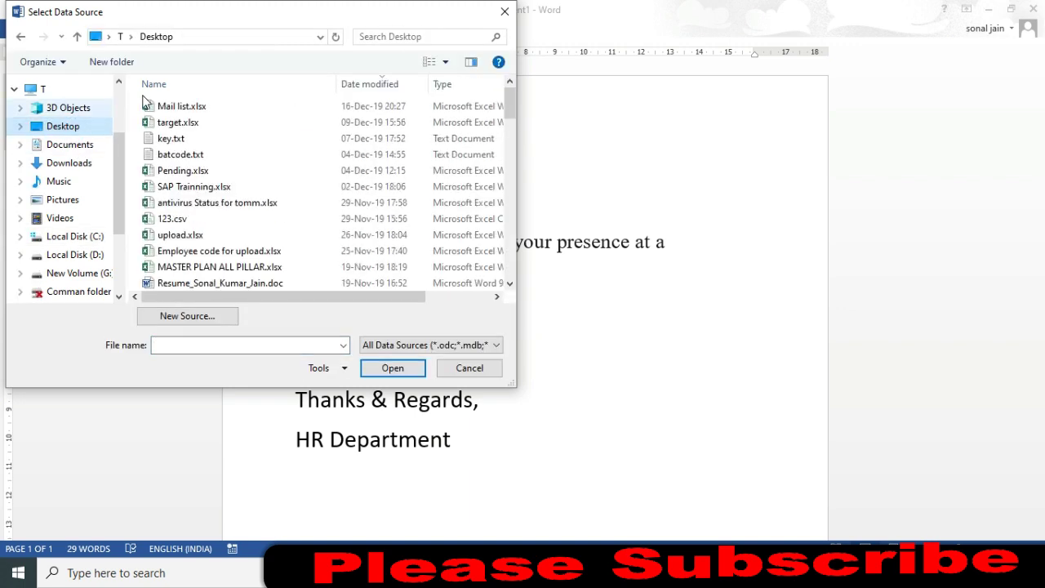
{"action": "double_click", "coordinate": [180, 110]}
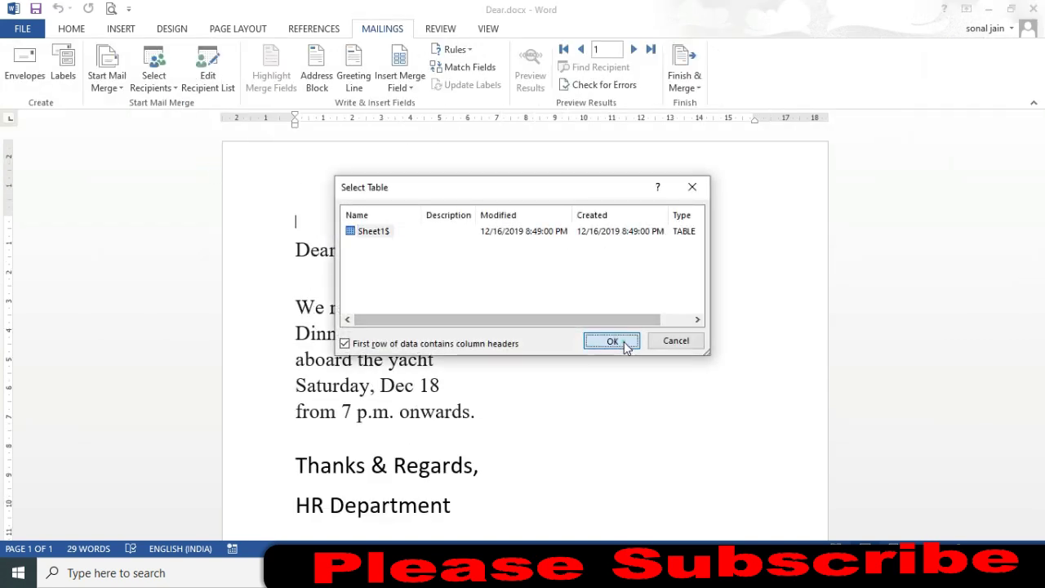
Confirm the Sheet1$ table and insert the «Name» merge field right after 'Dear'
{"action": "left_click", "coordinate": [626, 343]}
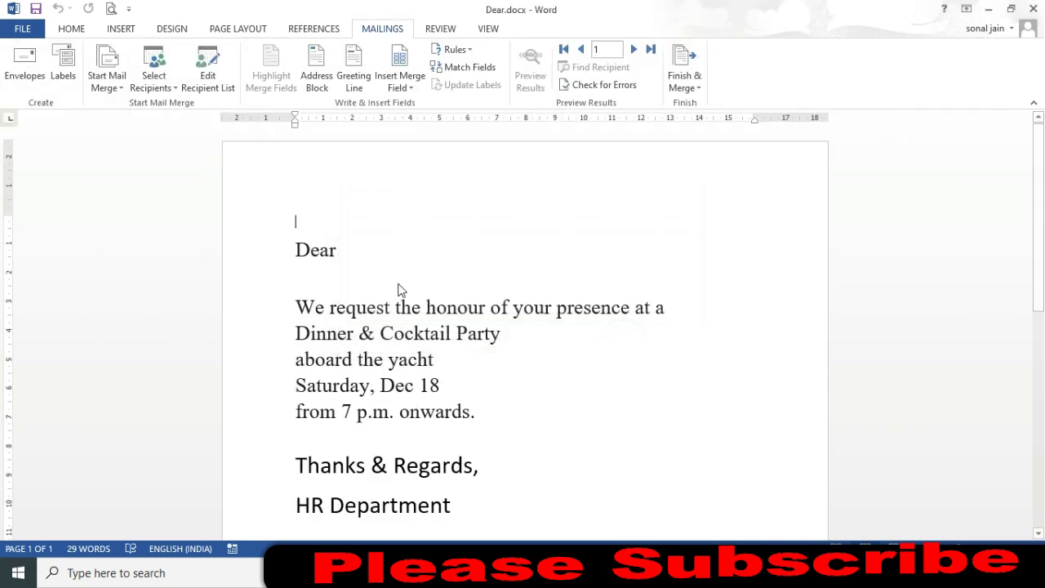
{"action": "left_click", "coordinate": [347, 251]}
{"action": "left_click", "coordinate": [412, 85]}
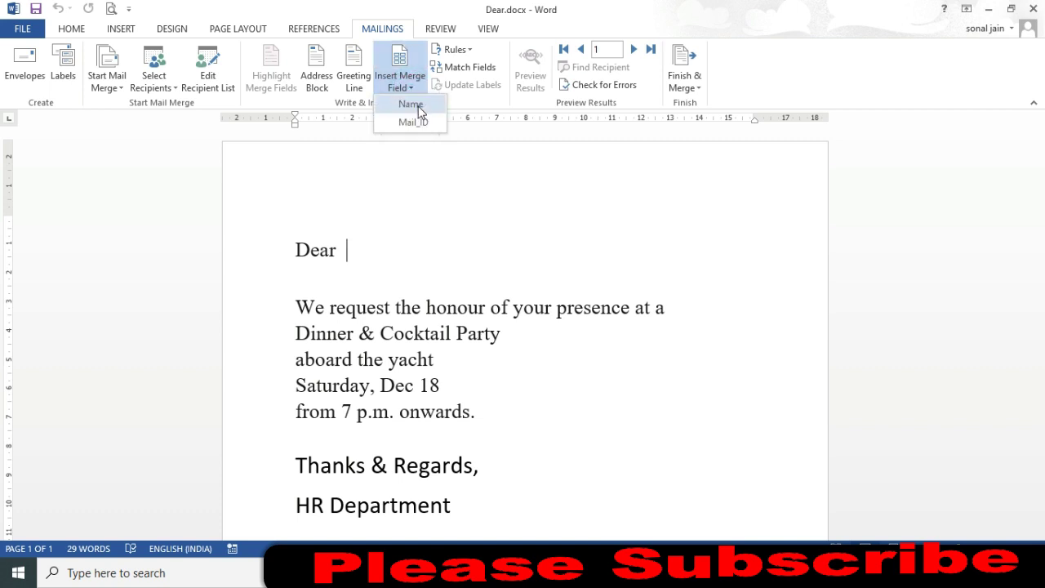
{"action": "left_click", "coordinate": [414, 105]}
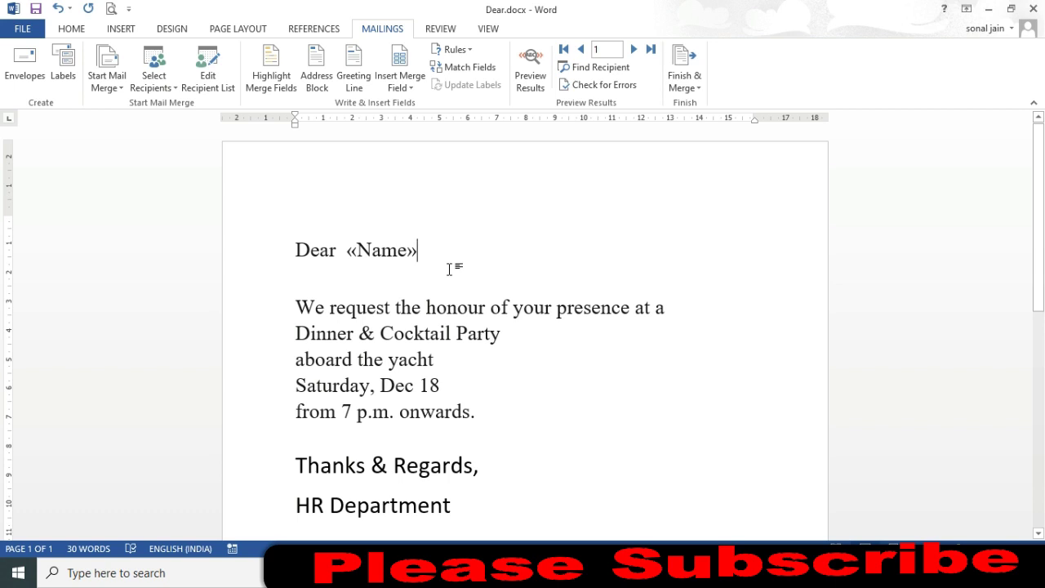
{"action": "left_click", "coordinate": [695, 85]}
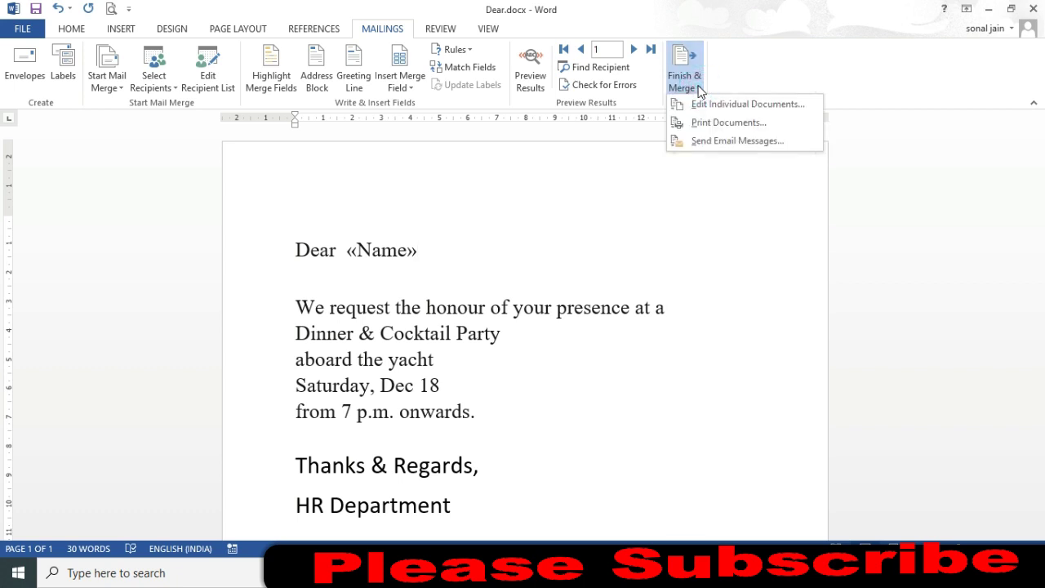
Merge to e-mail for all records in HTML, addressed to Mail_ID, subject 'Pary invitation'
{"action": "left_click", "coordinate": [740, 144]}
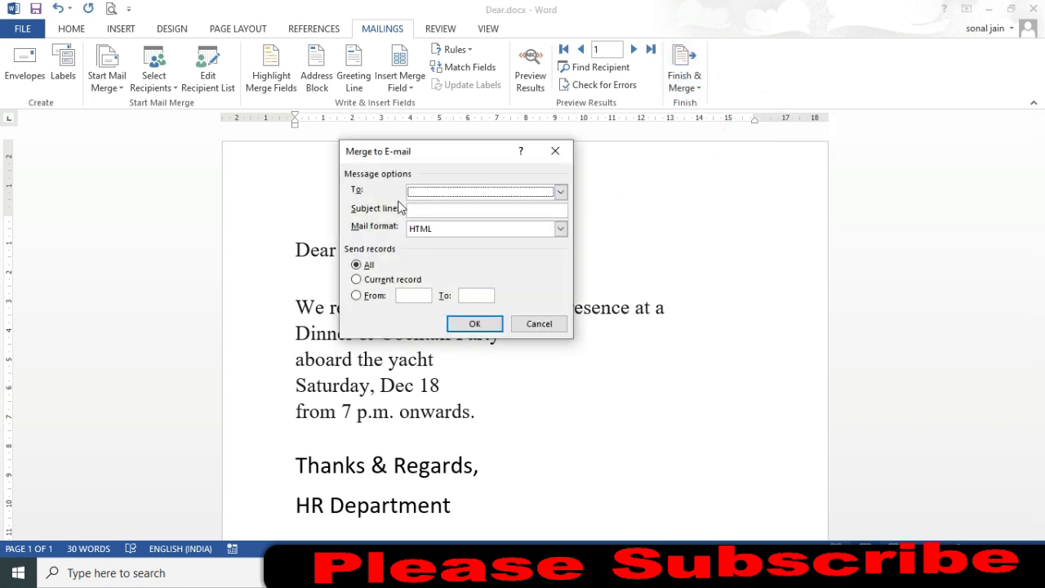
{"action": "left_click", "coordinate": [560, 193]}
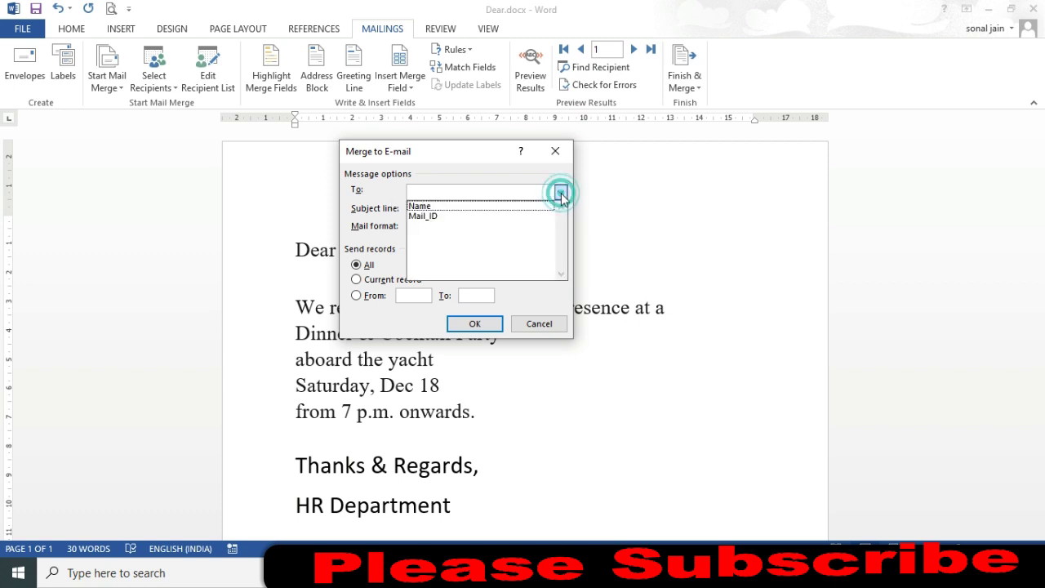
{"action": "left_click", "coordinate": [442, 217]}
{"action": "left_click", "coordinate": [443, 207]}
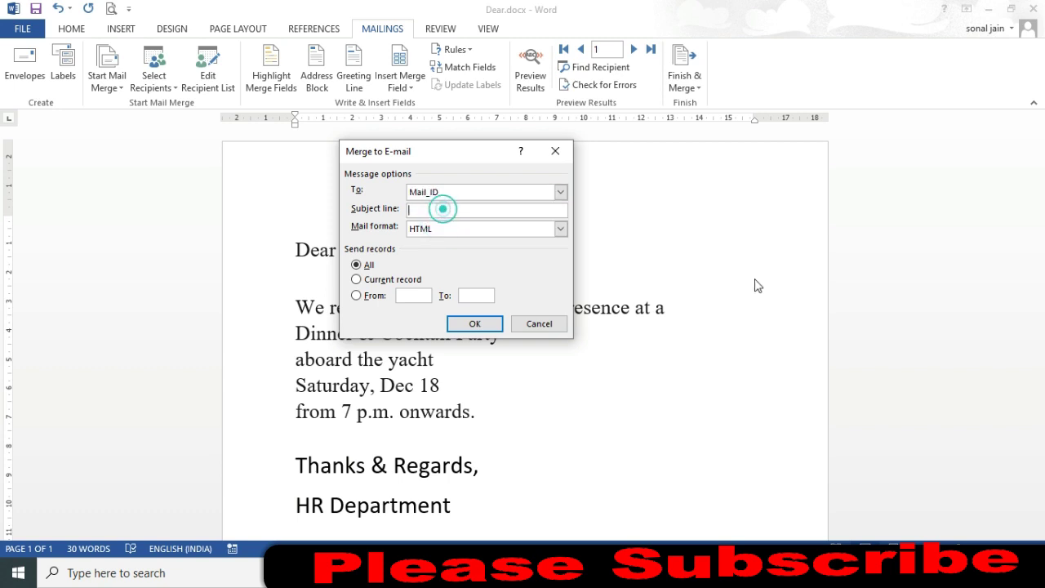
{"action": "type", "text": "Pary invitation"}
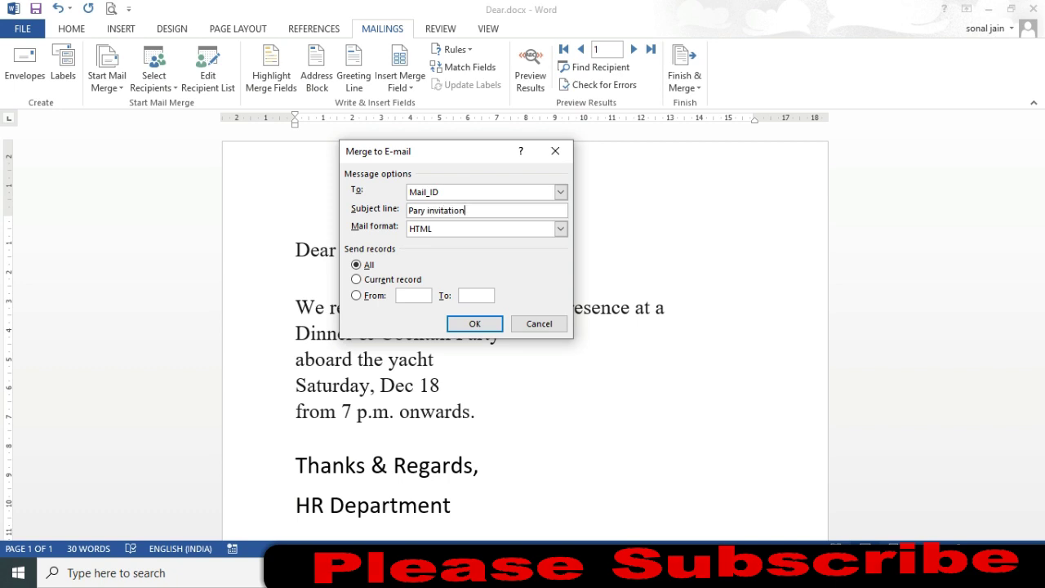
{"action": "left_click", "coordinate": [358, 297]}
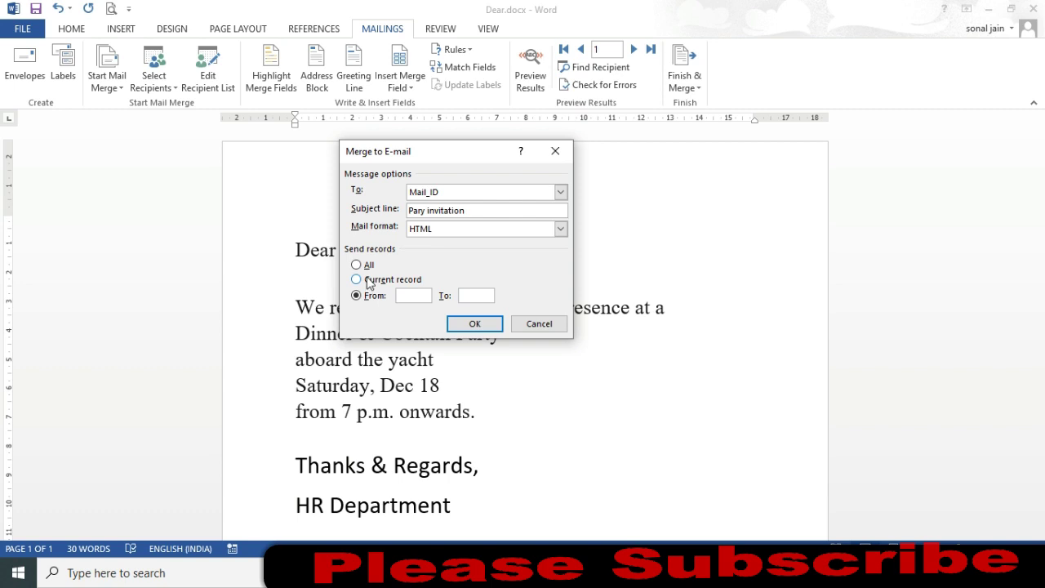
{"action": "left_click", "coordinate": [358, 265]}
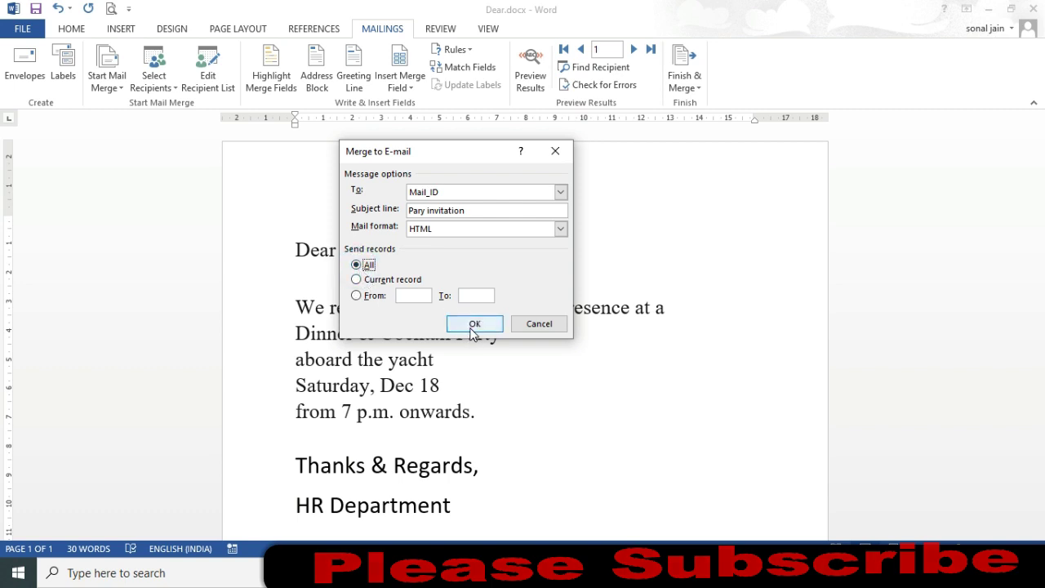
{"action": "left_click_drag", "start_coordinate": [443, 150], "coordinate": [822, 167]}
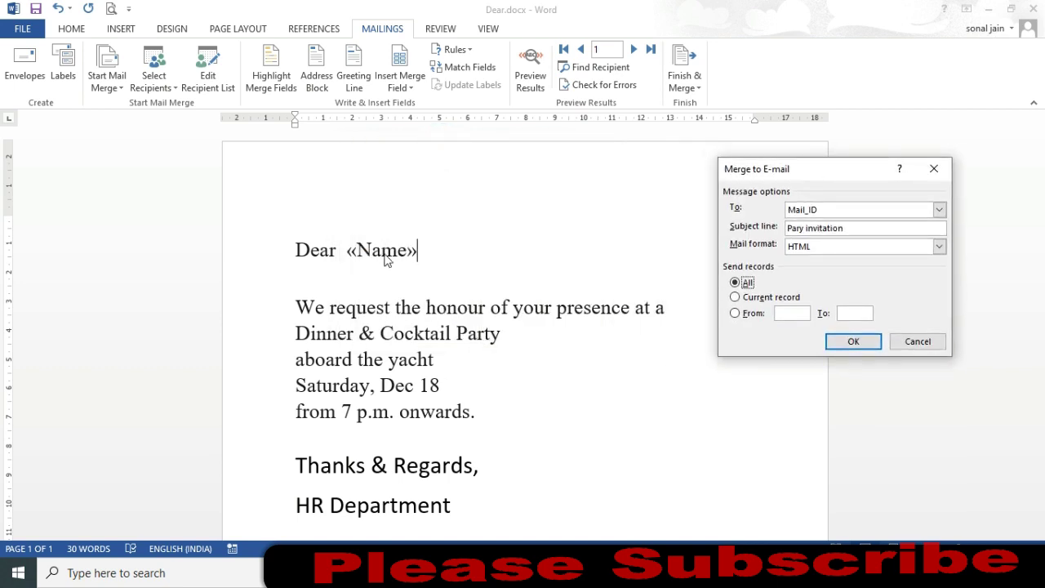
{"action": "left_click", "coordinate": [858, 344]}
{"action": "left_click", "coordinate": [853, 341]}
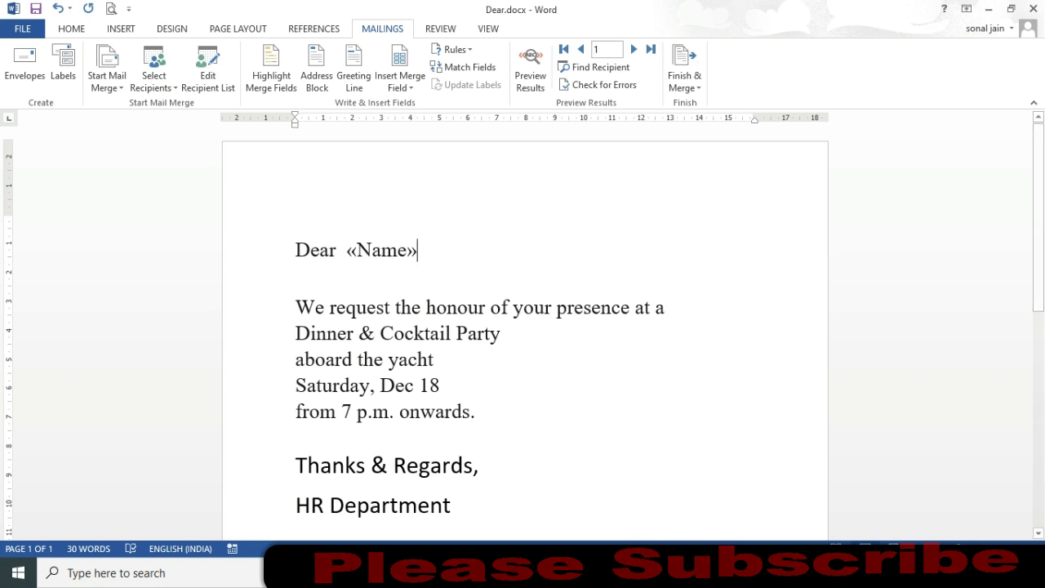
In Outlook's Sent Items, review the Party Invitation e-mails sent to Mr. A through Mr. G
{"action": "mouse_move", "coordinate": [602, 574]}
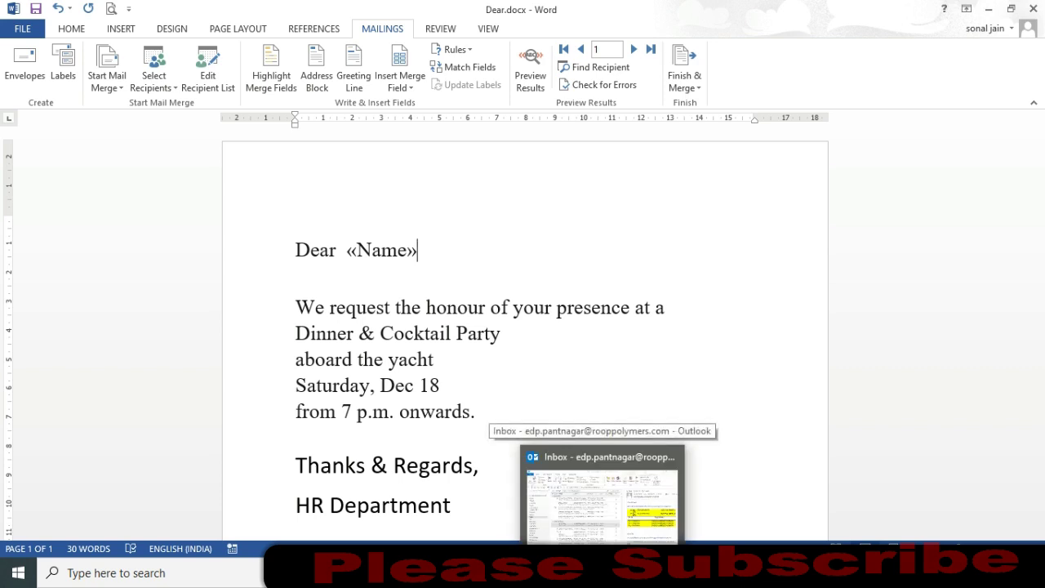
{"action": "left_click", "coordinate": [603, 573]}
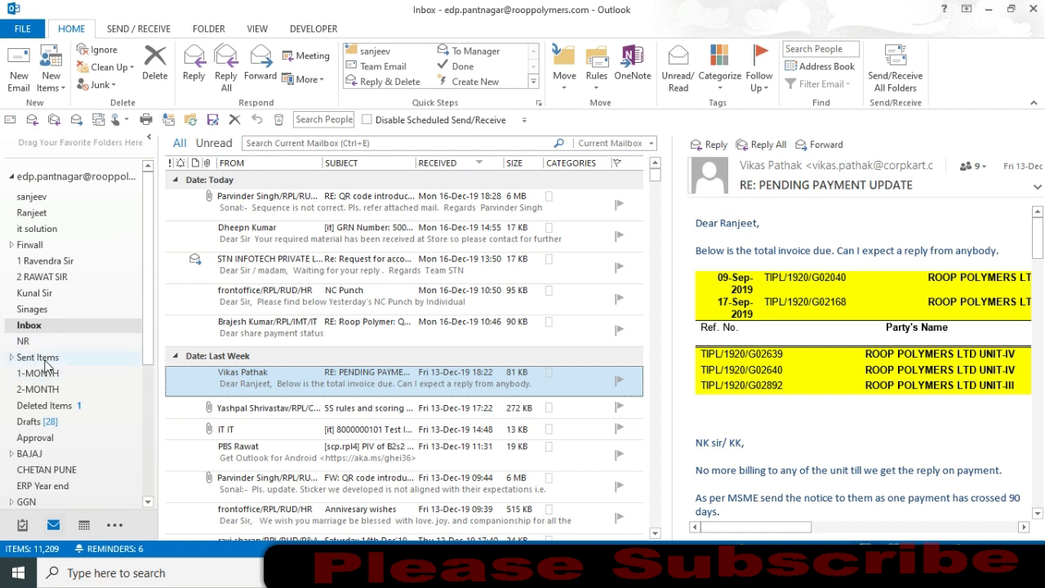
{"action": "left_click", "coordinate": [43, 357]}
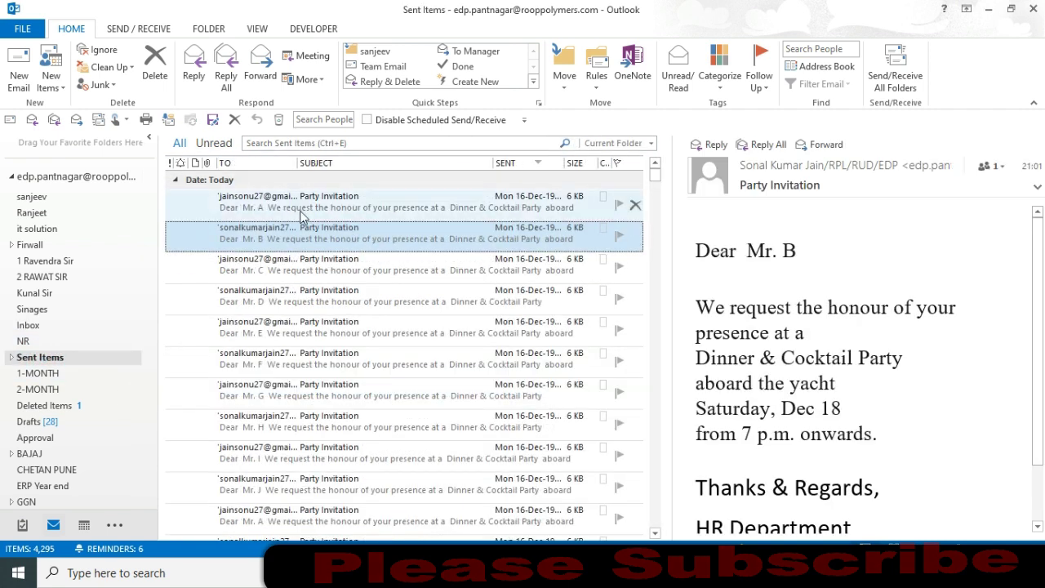
{"action": "left_click", "coordinate": [268, 210]}
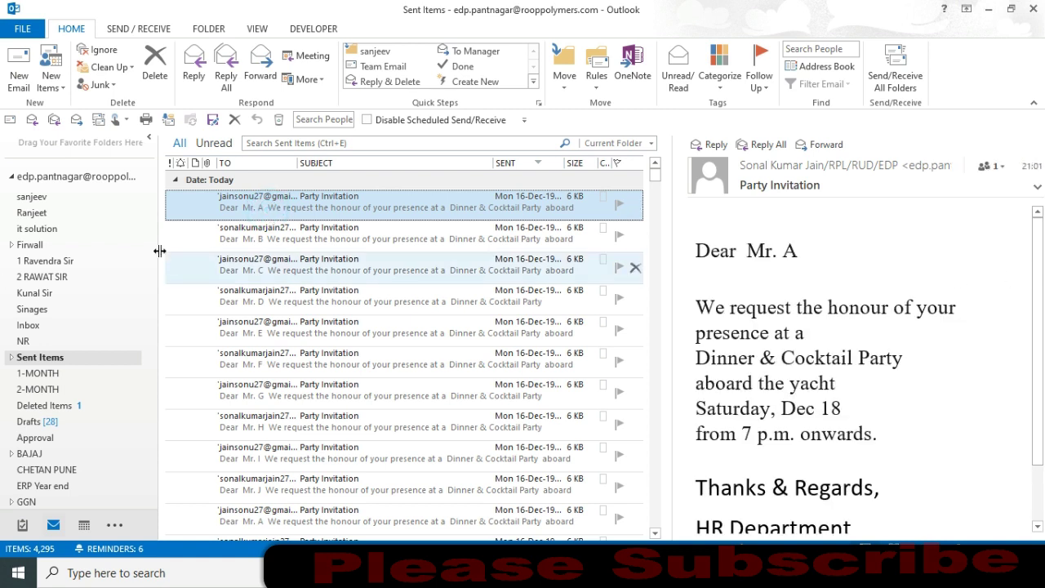
{"action": "left_click", "coordinate": [263, 236]}
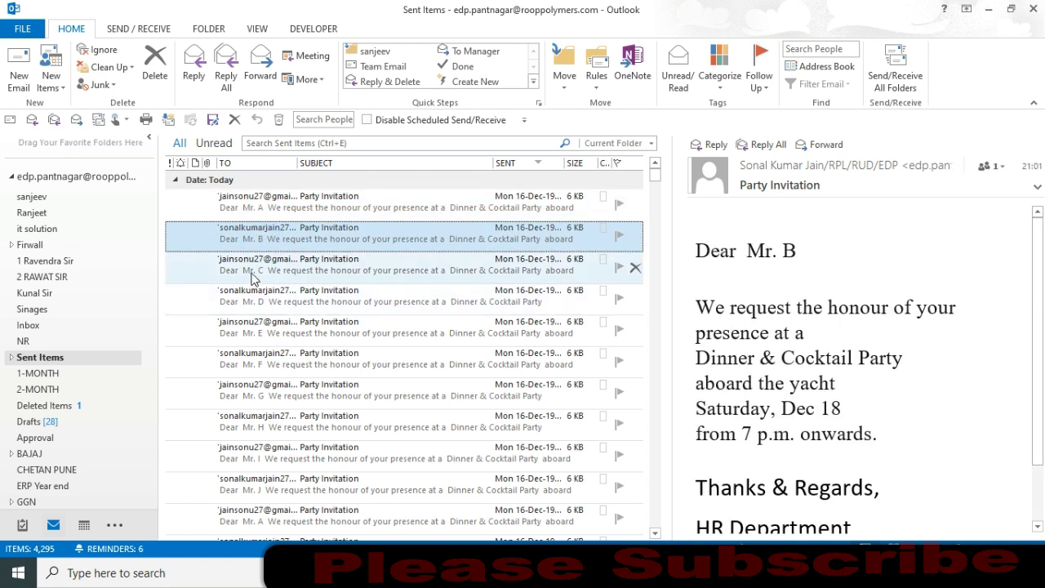
{"action": "left_click", "coordinate": [249, 268]}
{"action": "left_click", "coordinate": [255, 304]}
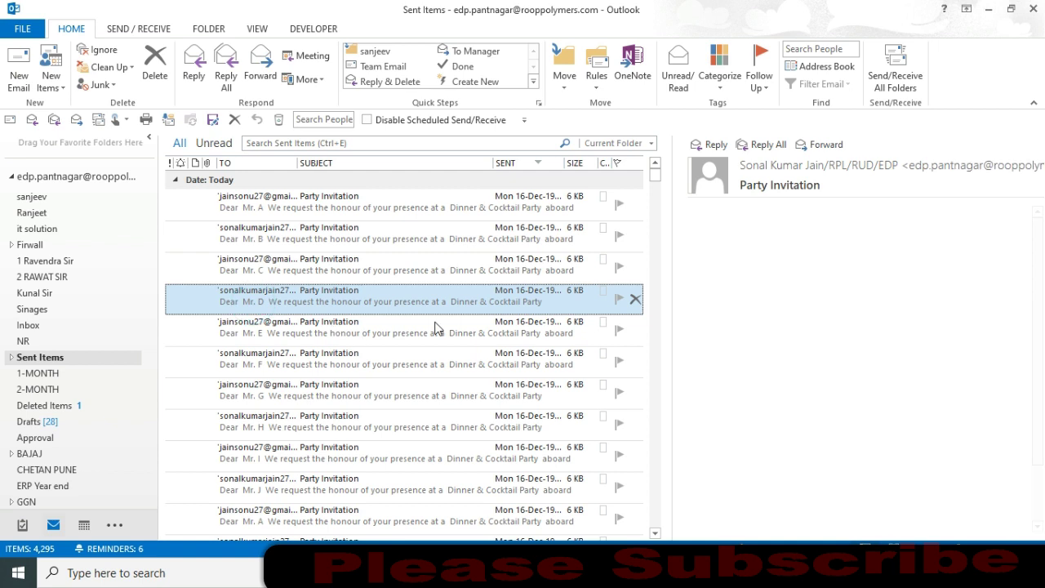
{"action": "left_click", "coordinate": [278, 335]}
{"action": "left_click", "coordinate": [374, 362]}
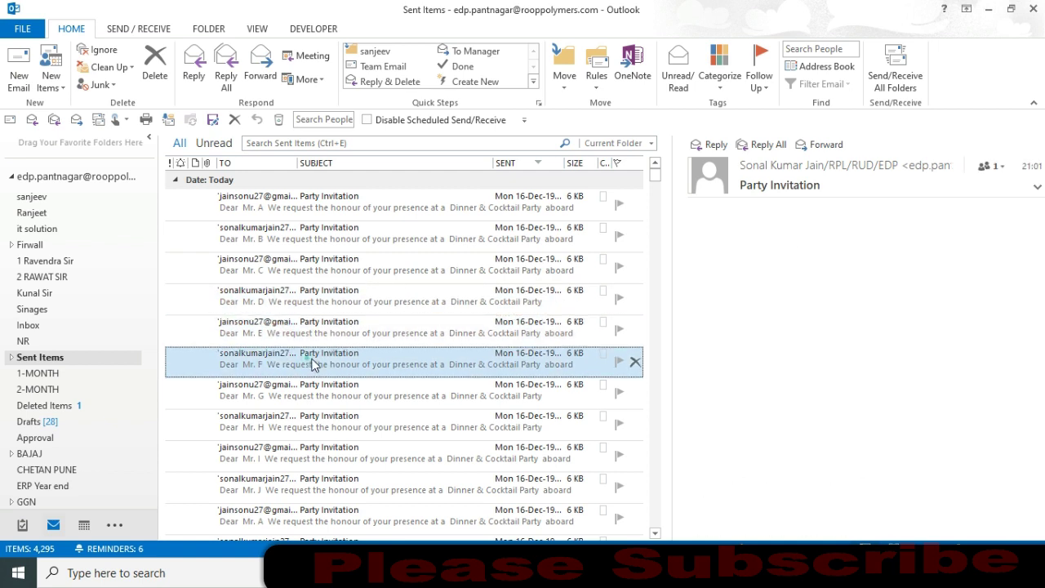
{"action": "left_click", "coordinate": [325, 392]}
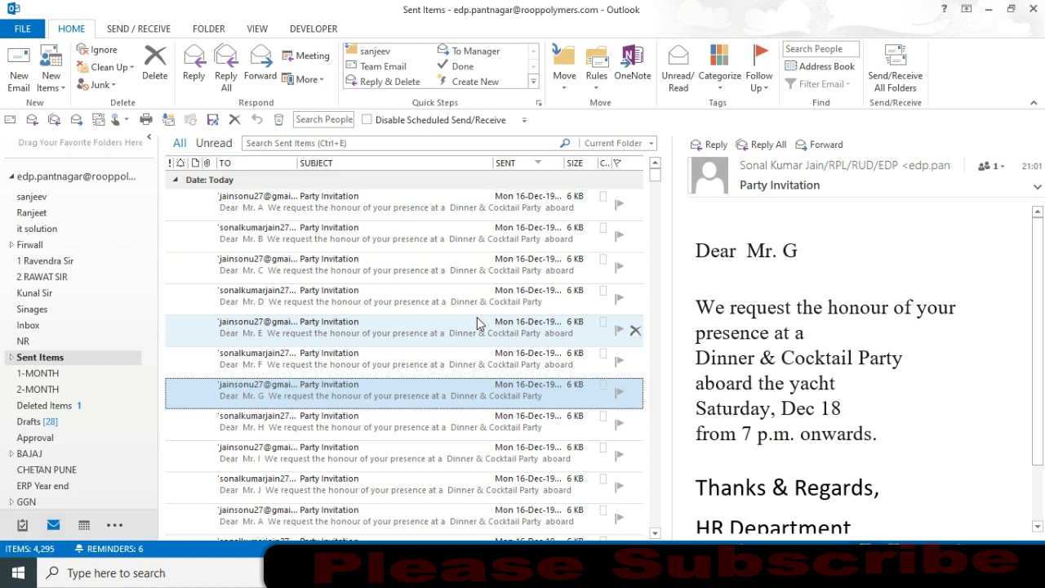
Widen the reading pane and open Mr. A's invitation in its own window
{"action": "left_click_drag", "start_coordinate": [668, 304], "coordinate": [556, 299]}
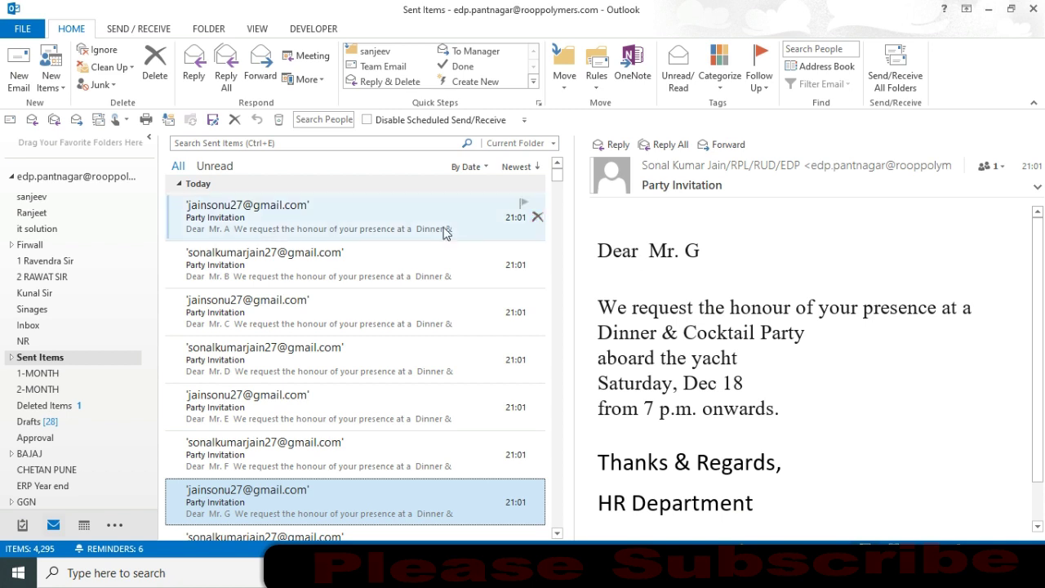
{"action": "left_click", "coordinate": [320, 209]}
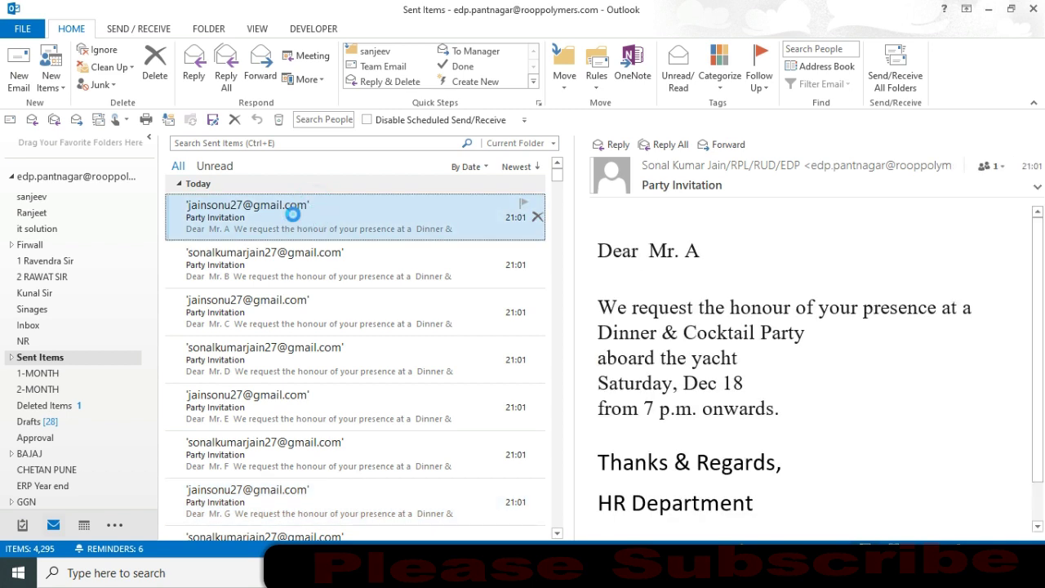
{"action": "double_click", "coordinate": [293, 214]}
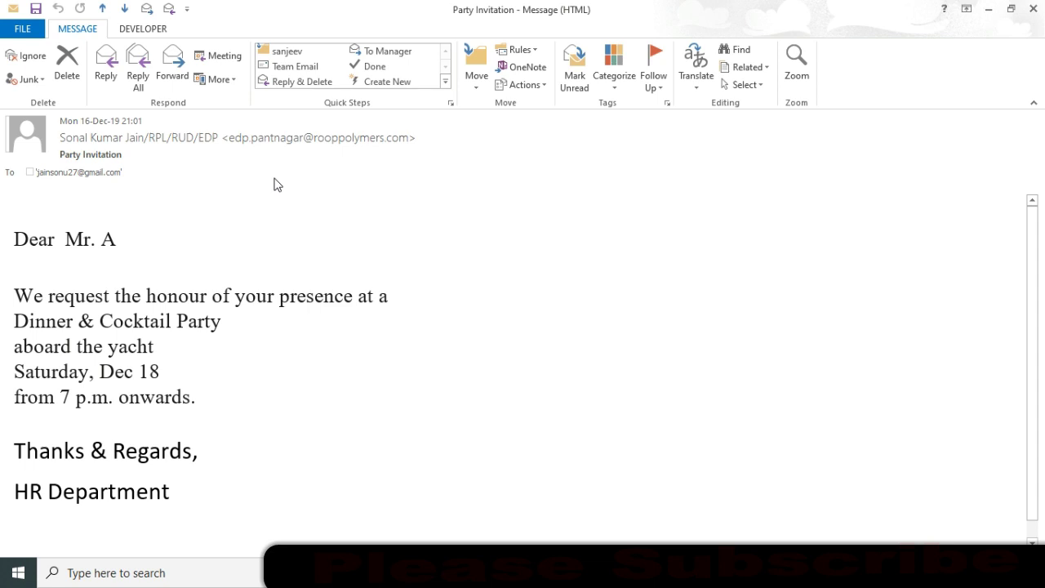
Minimise Mr. A's message window and Outlook to return to the Word letter
{"action": "left_click", "coordinate": [988, 10]}
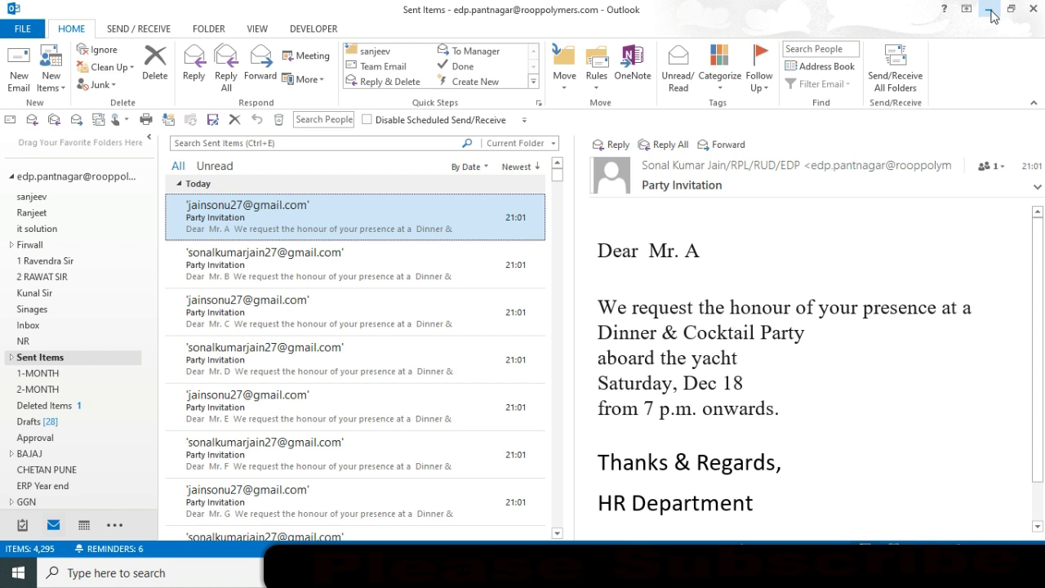
{"action": "left_click", "coordinate": [990, 10]}
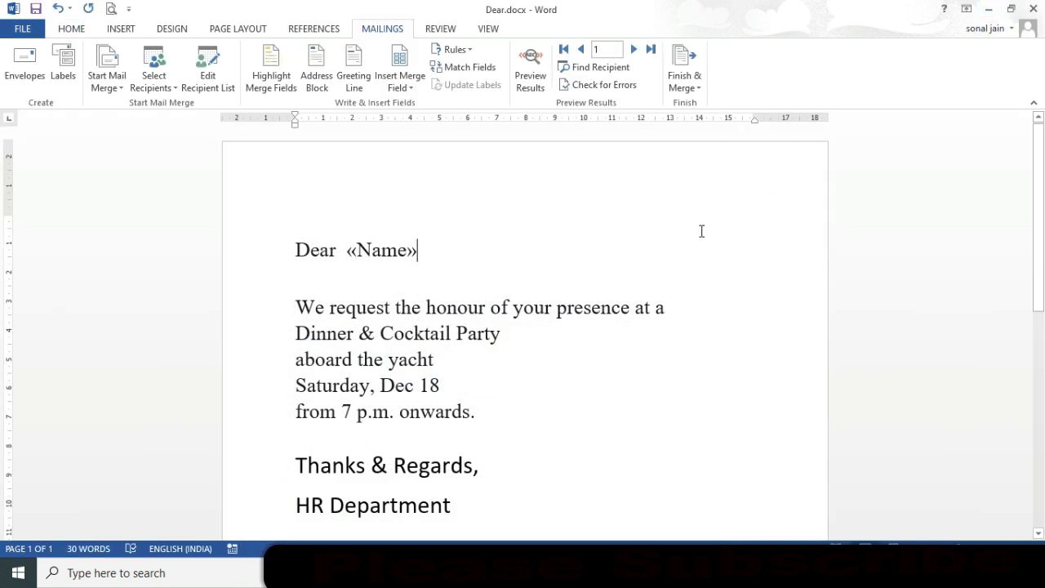